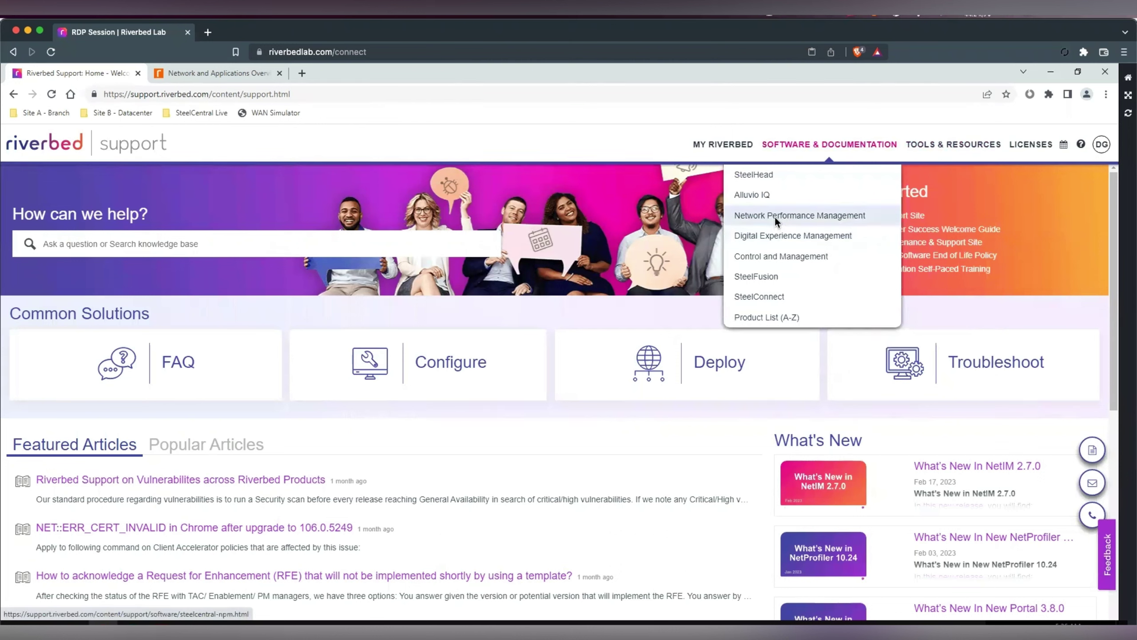
Go to Network Performance Management and open the NetProfiler and NetExpress software page.
left_click(775, 216)
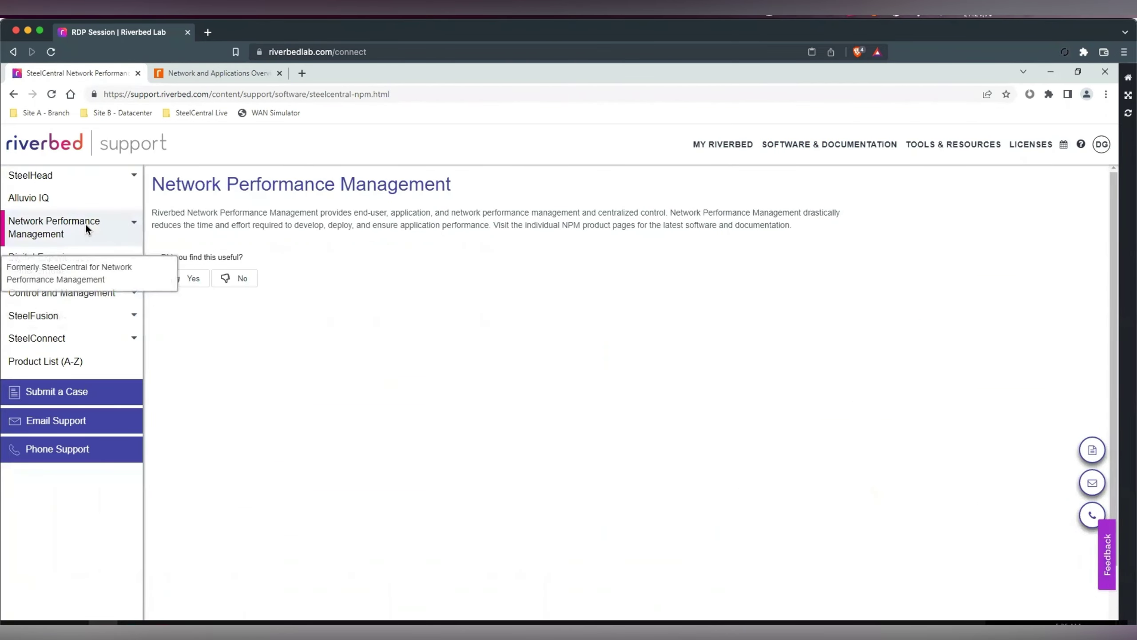
left_click(85, 224)
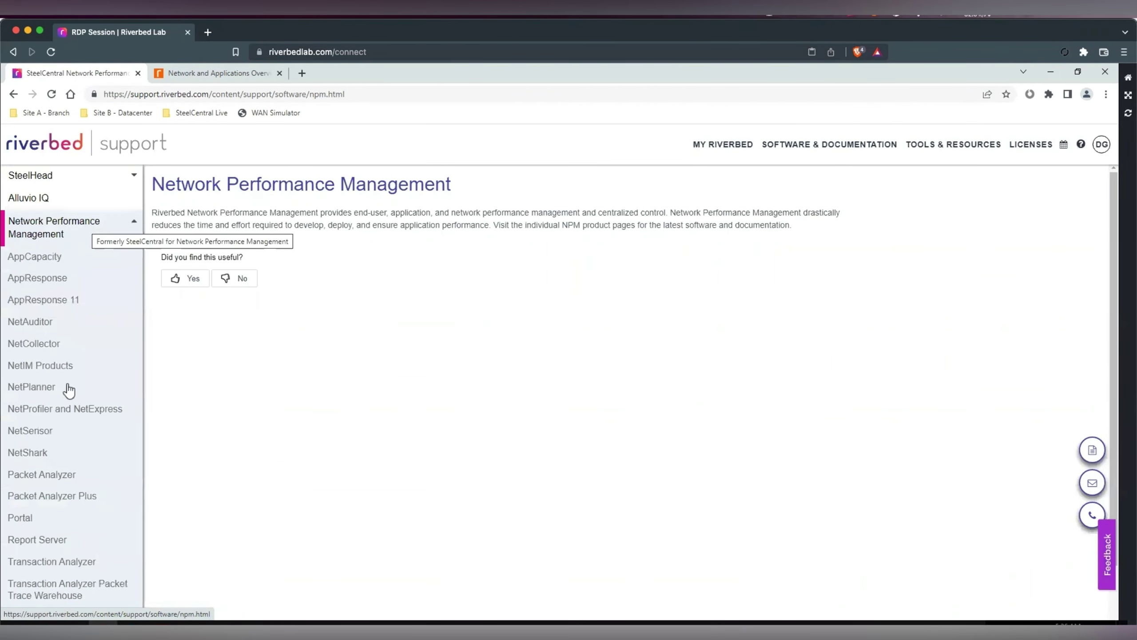
left_click(80, 410)
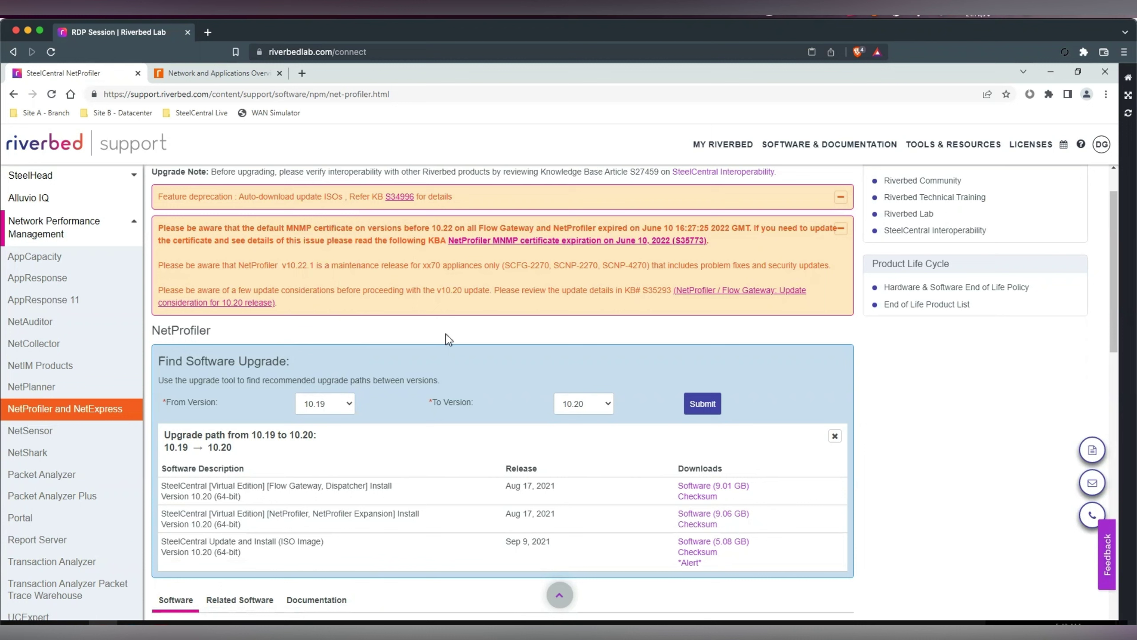
Find the software upgrade path from version 10.23 to 10.23.1.
left_click(329, 405)
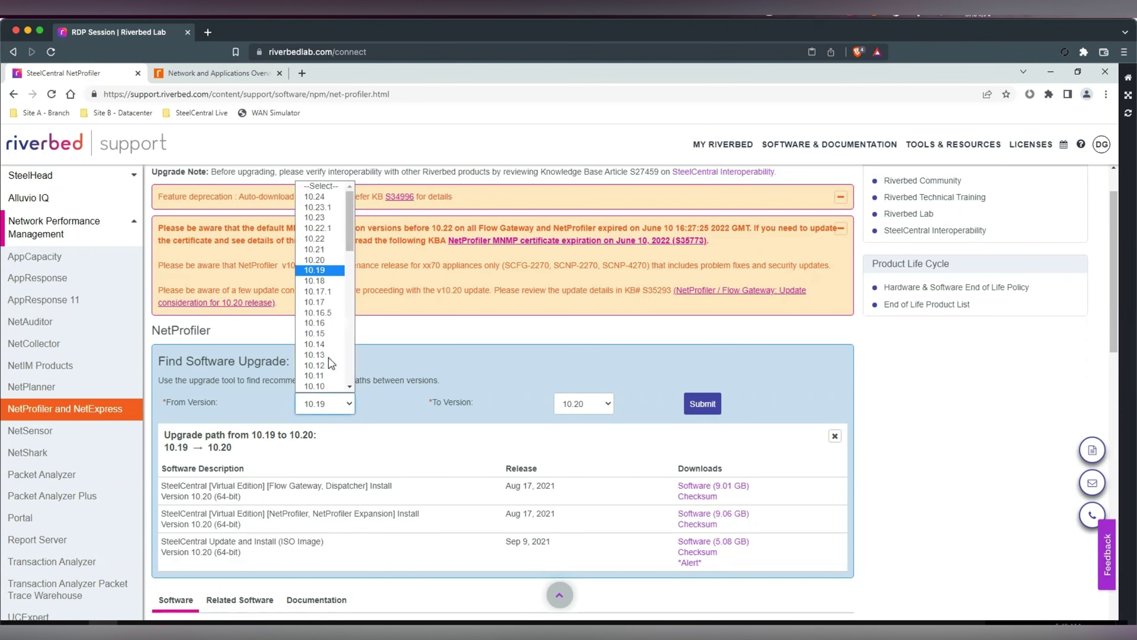
left_click(318, 217)
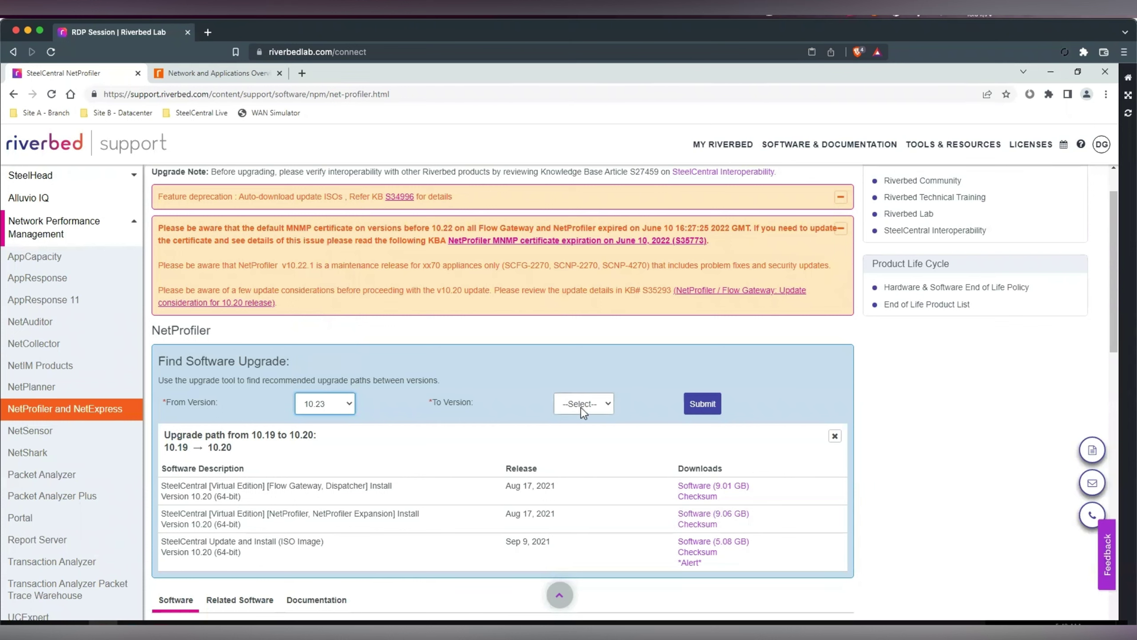
left_click(581, 406)
left_click(578, 210)
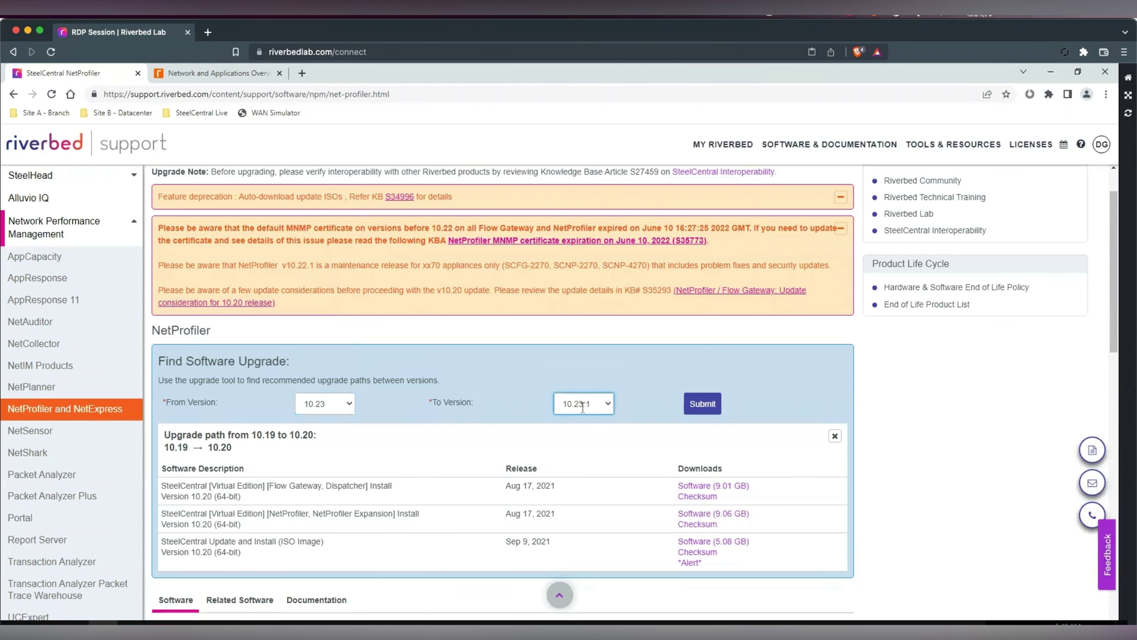
left_click(702, 405)
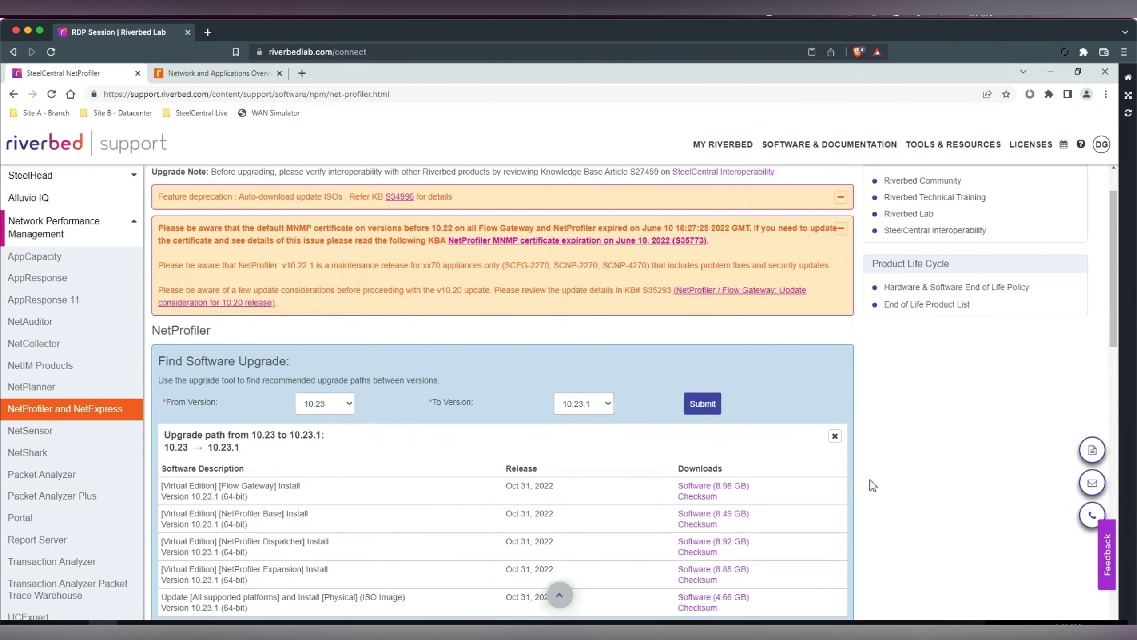
scroll(873, 485, "down", 1)
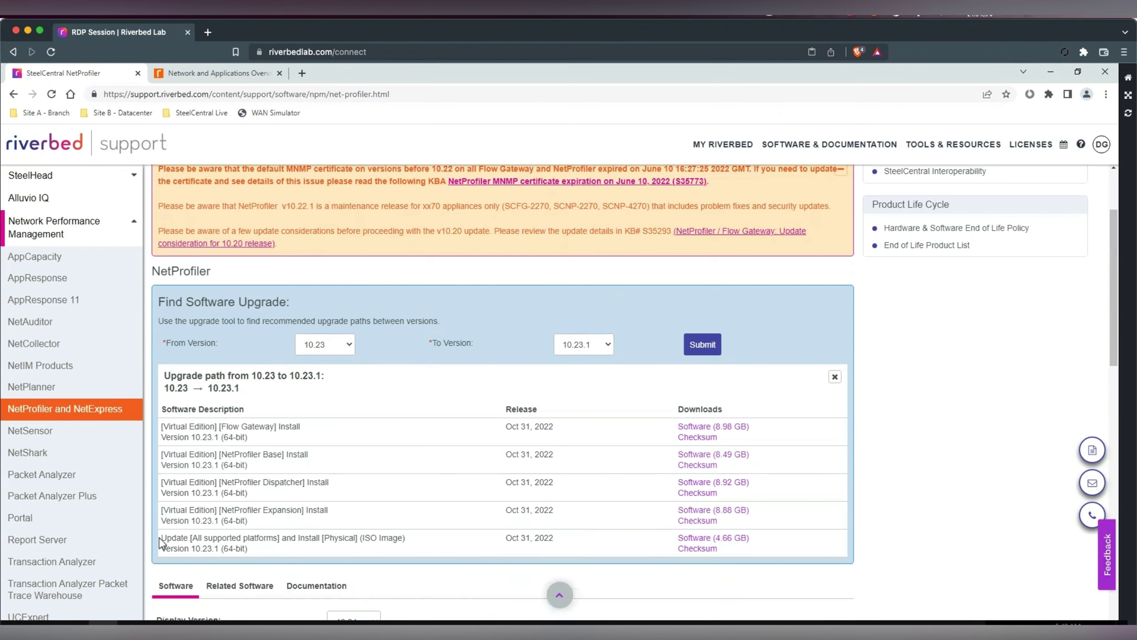
Save the 4.66 GB 10.23.1 update-and-install ISO to the Downloads folder.
left_click_drag(161, 539, 280, 541)
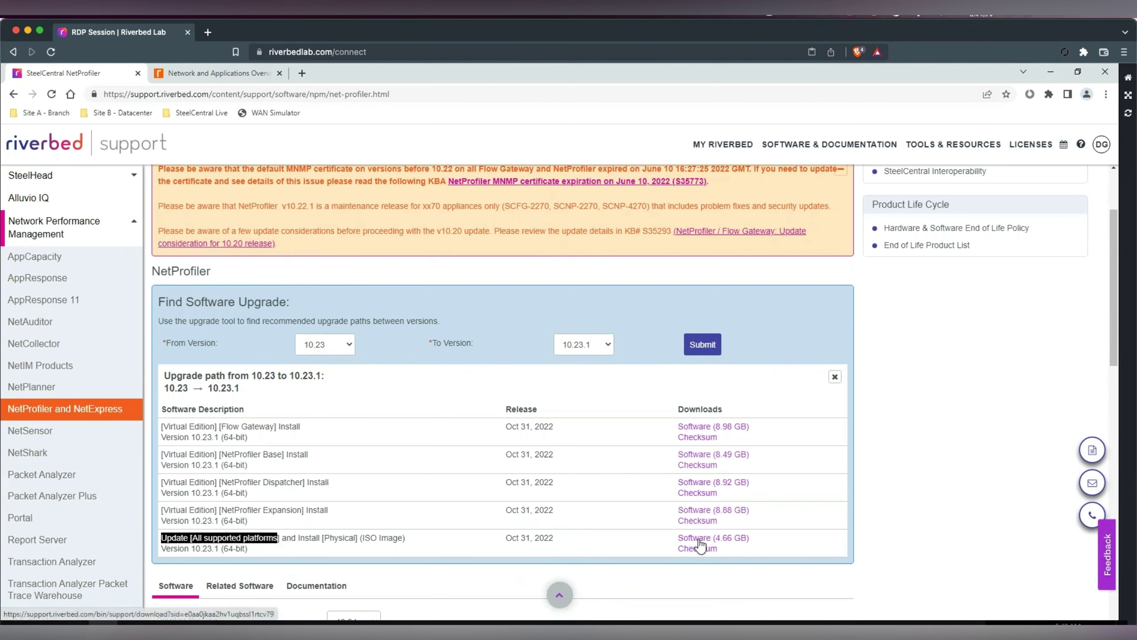
left_click(700, 542)
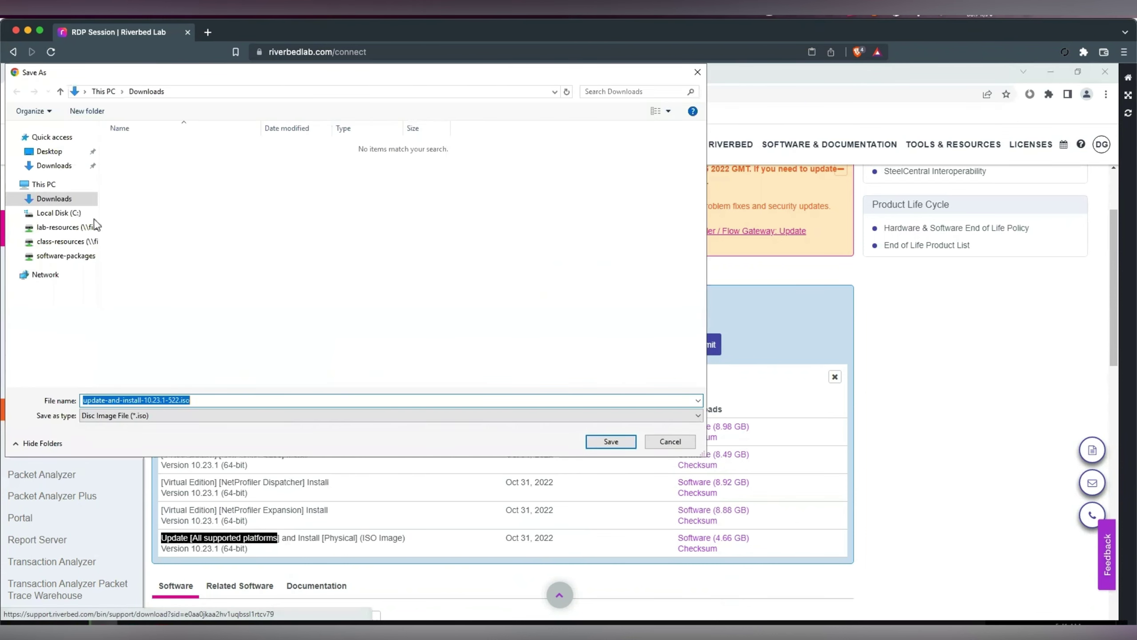
left_click(608, 443)
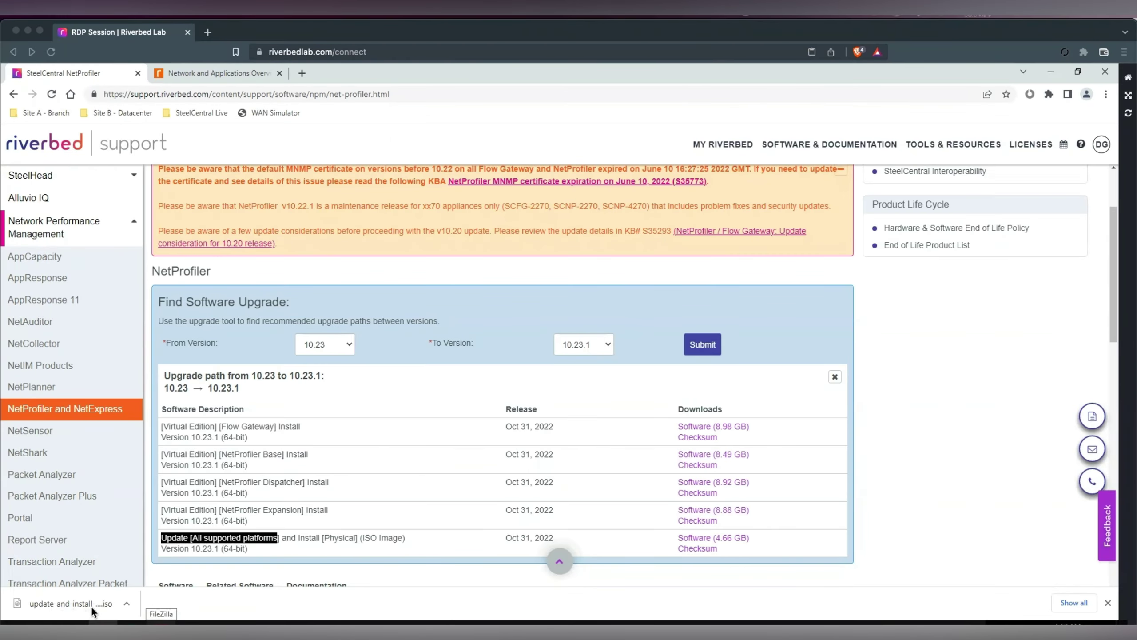
On the NetProfiler tab, open Administration > Update showing current version 10.23.
left_click(199, 76)
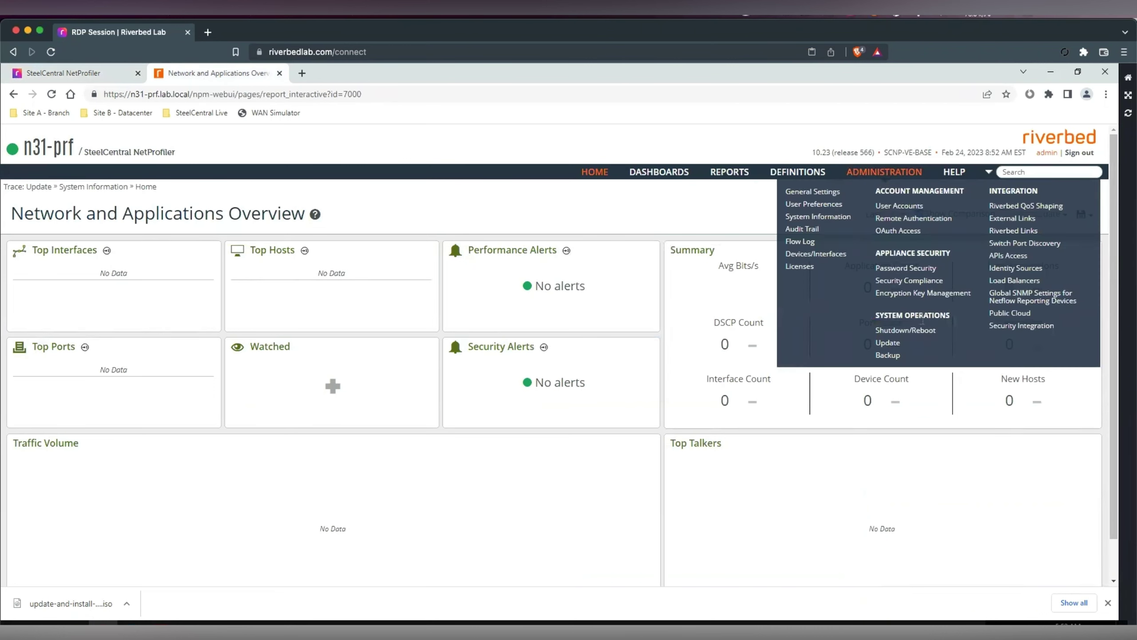
left_click(888, 343)
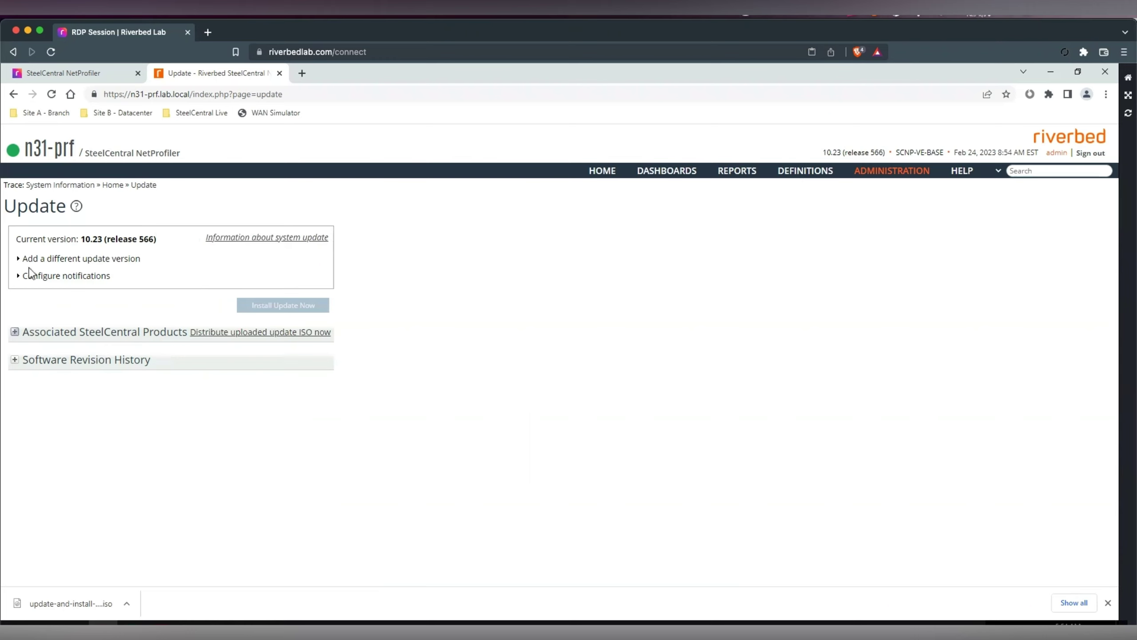
Upload the 10.23.1 update ISO from Downloads as a different update version.
left_click(18, 260)
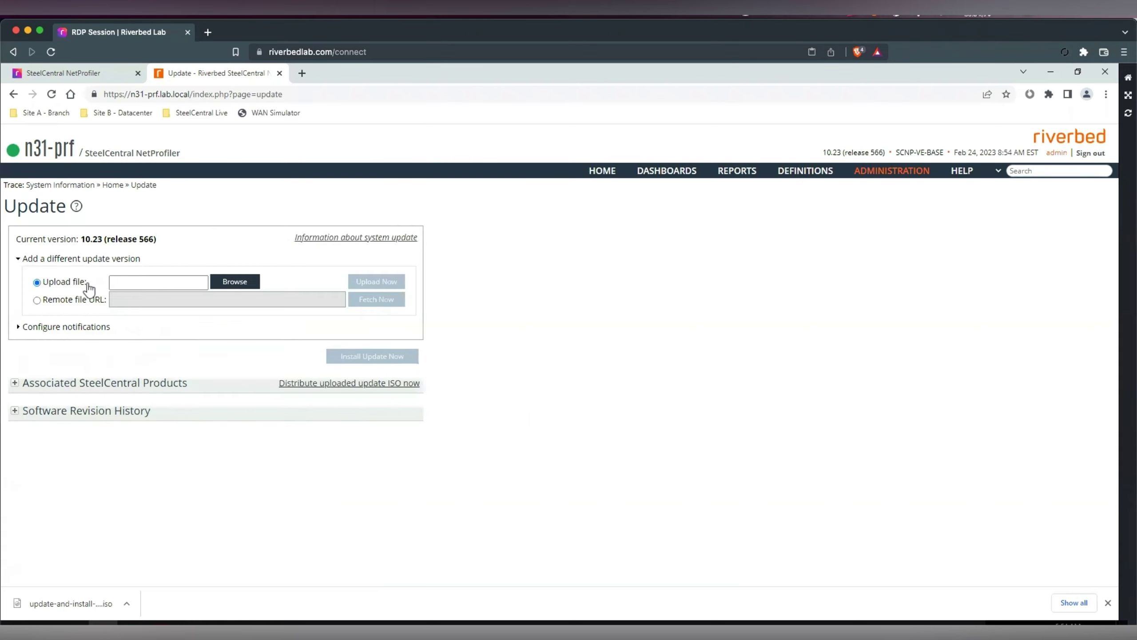
left_click(233, 283)
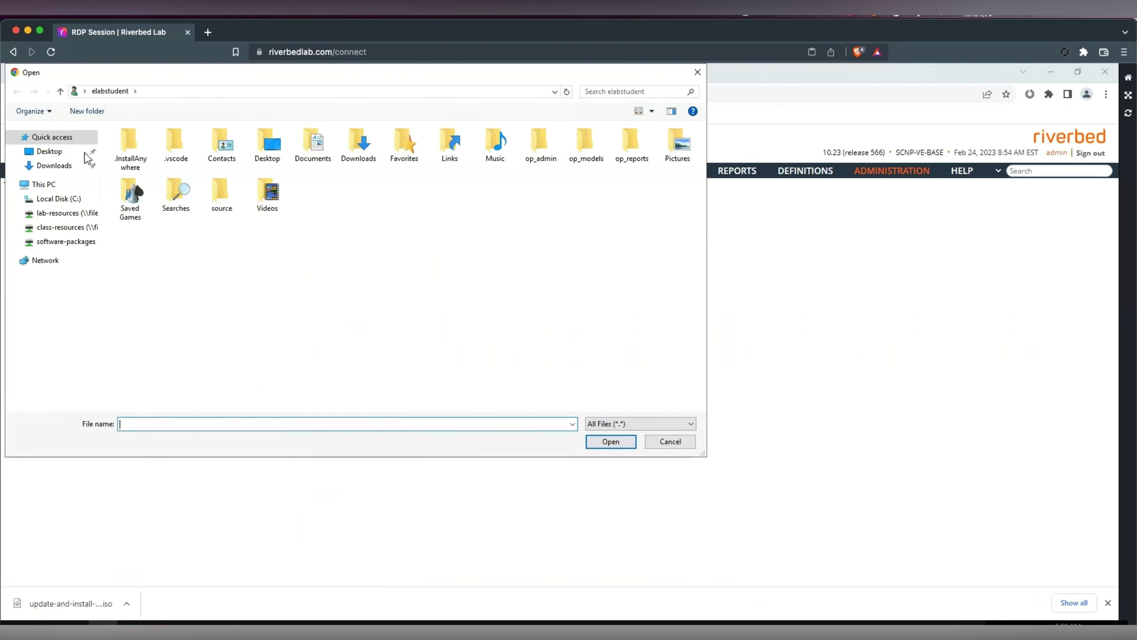
left_click(52, 168)
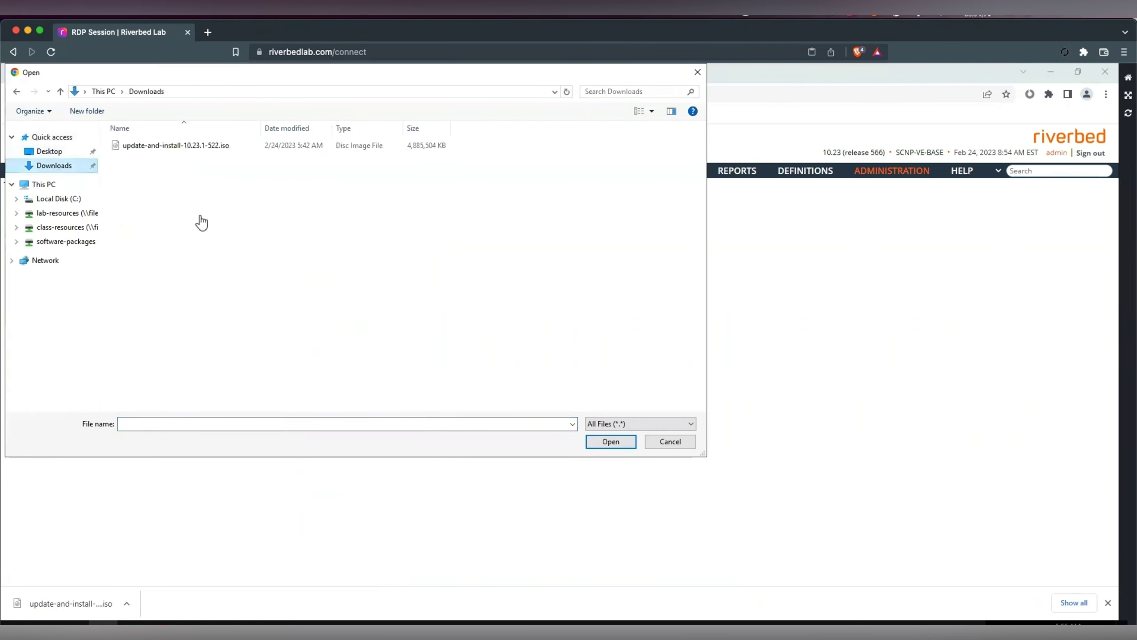
left_click(184, 147)
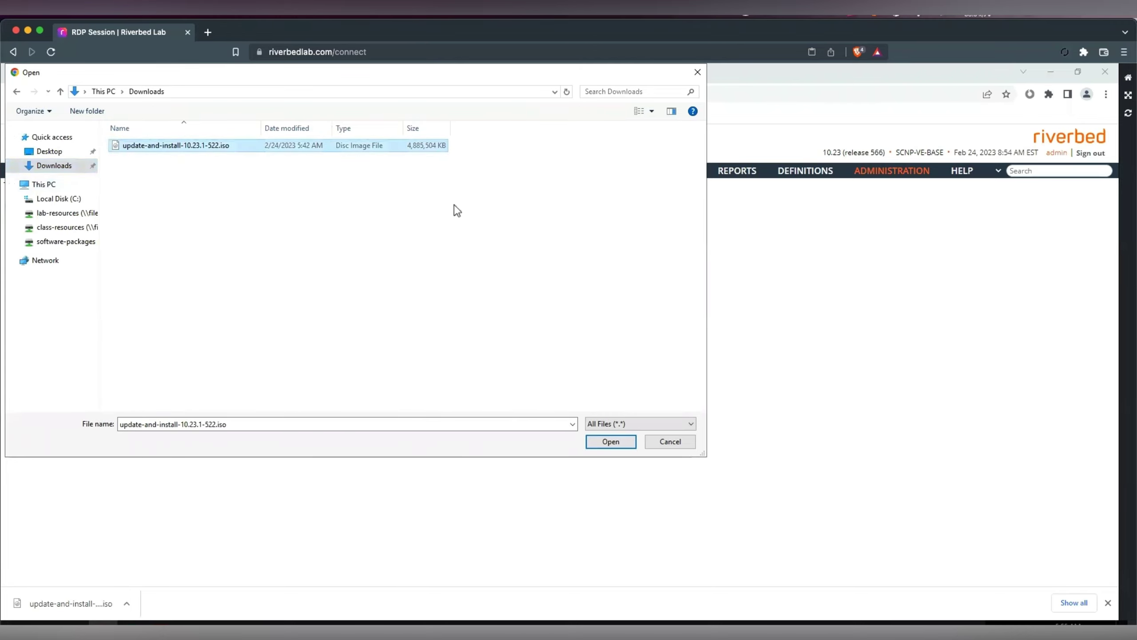
left_click(611, 442)
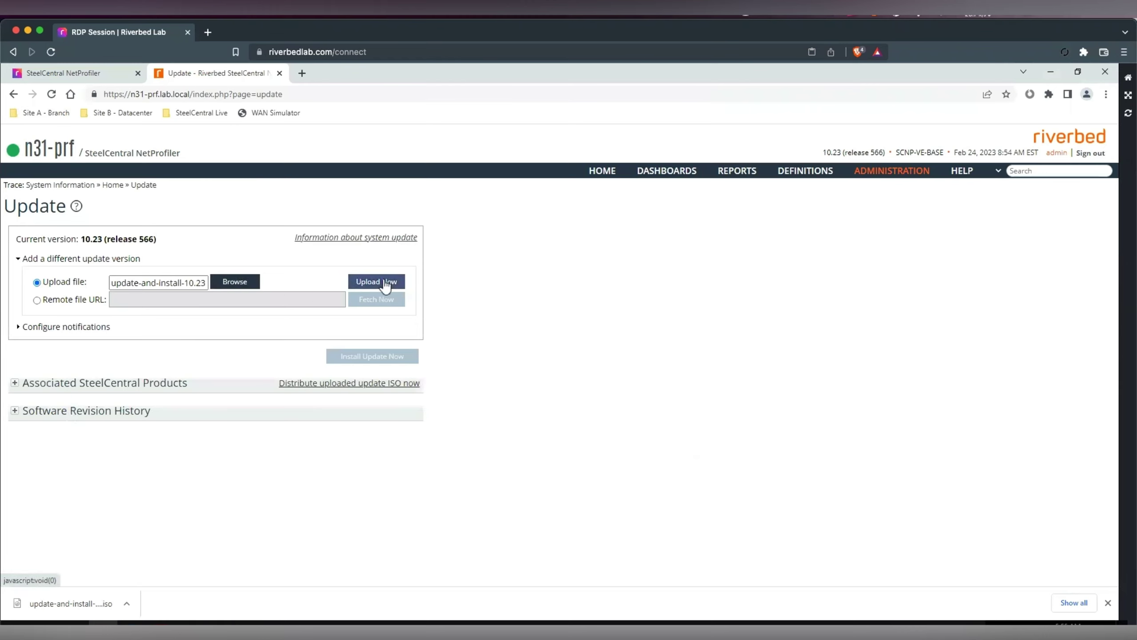
left_click(384, 284)
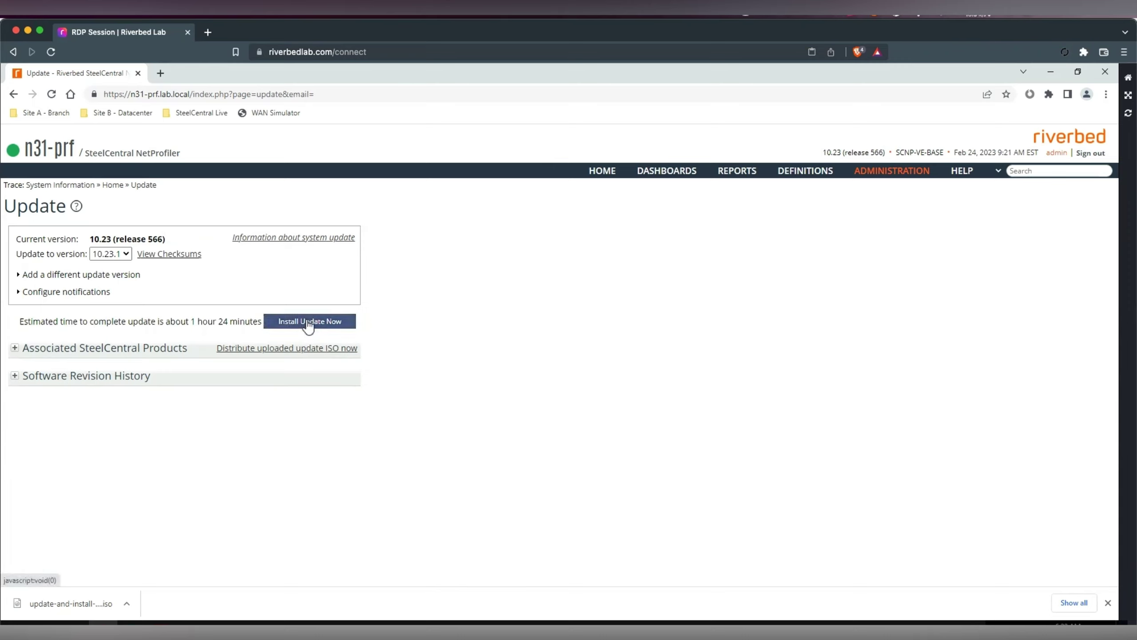
Install the 10.23.1 update and confirm the installation warning.
left_click(309, 323)
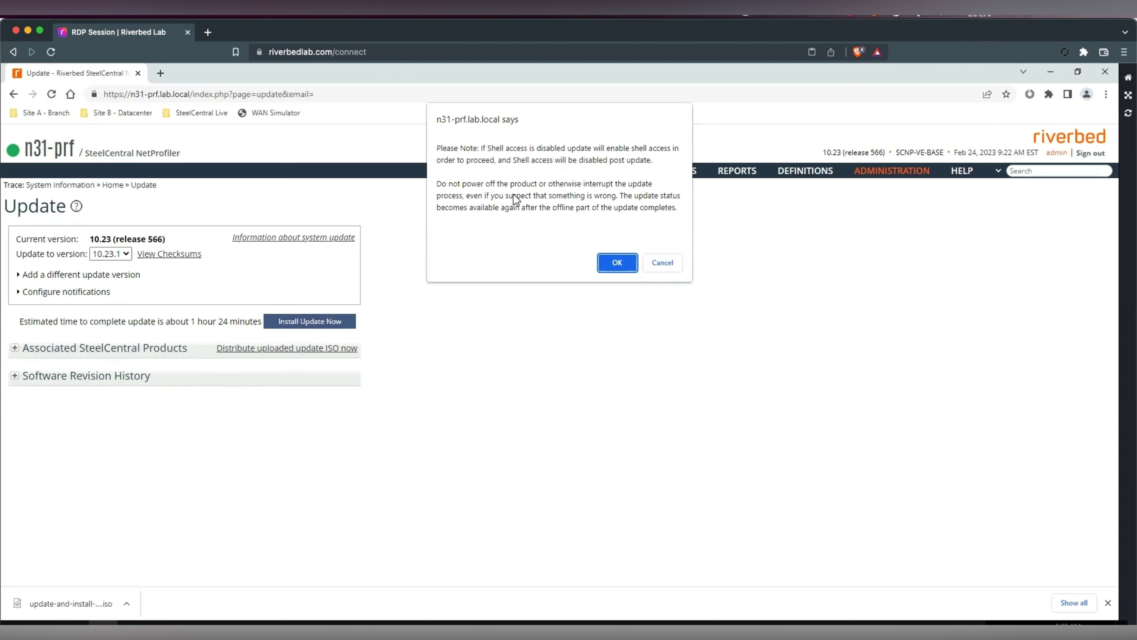
left_click(617, 263)
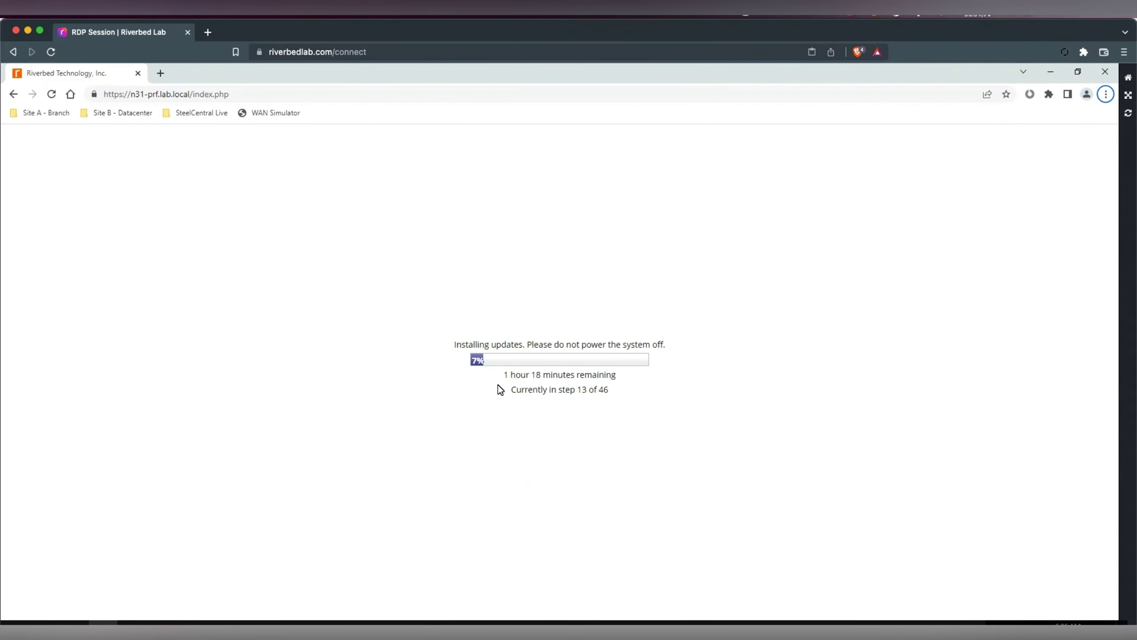
Wait for the installation progress to finish until the Update completed notice appears.
left_click_drag(504, 374, 636, 384)
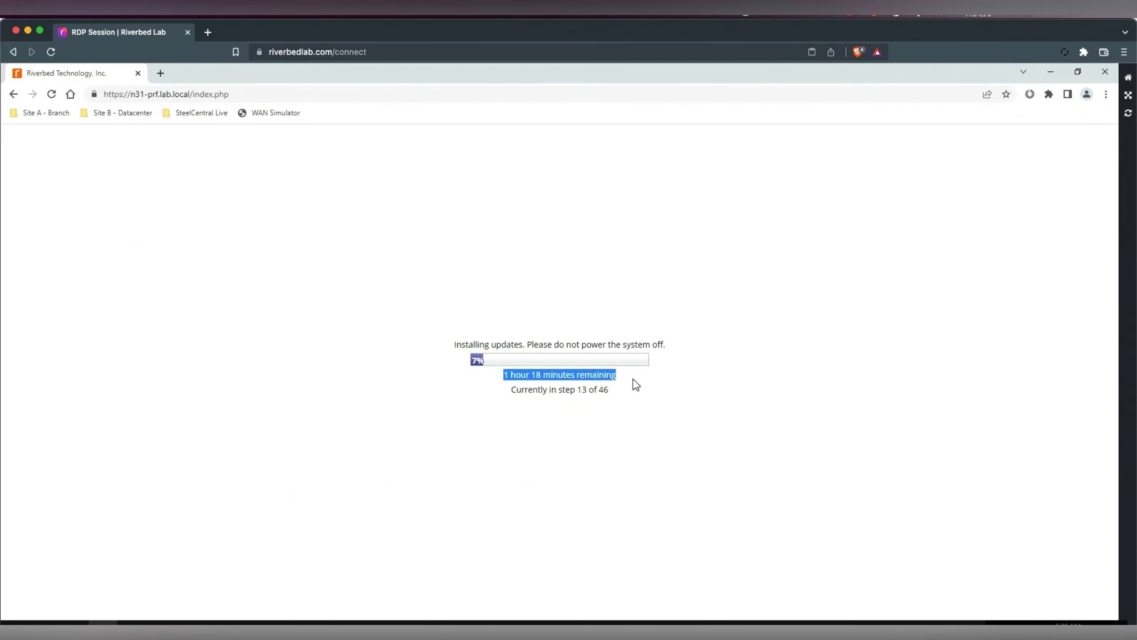
left_click(759, 409)
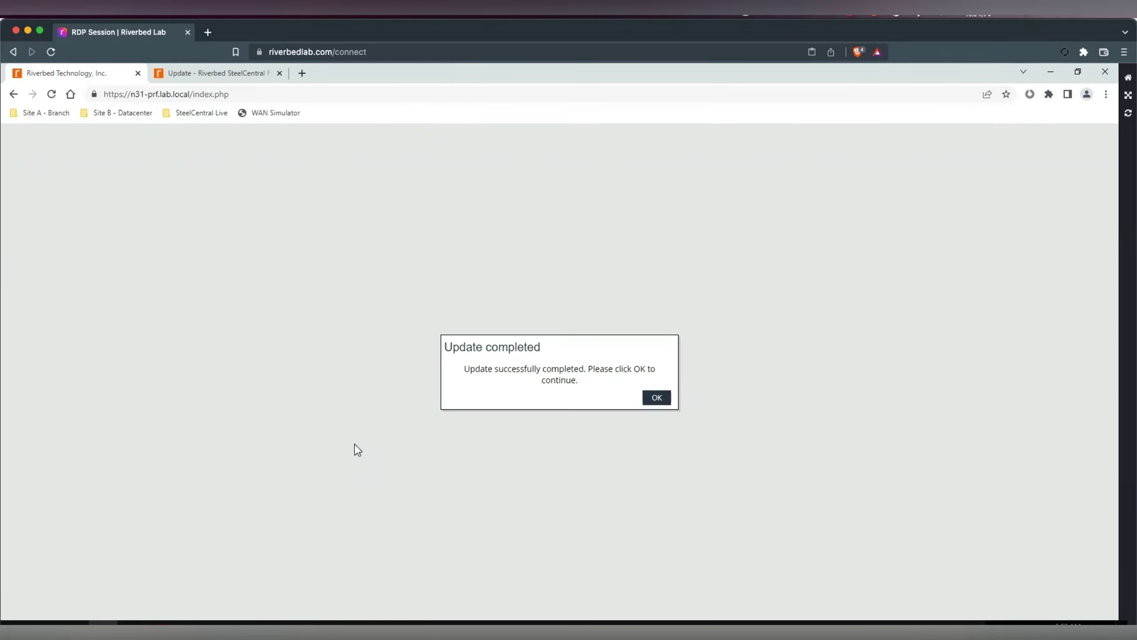
Sign back in and check the header shows version 10.23.1 (release 605).
left_click(657, 398)
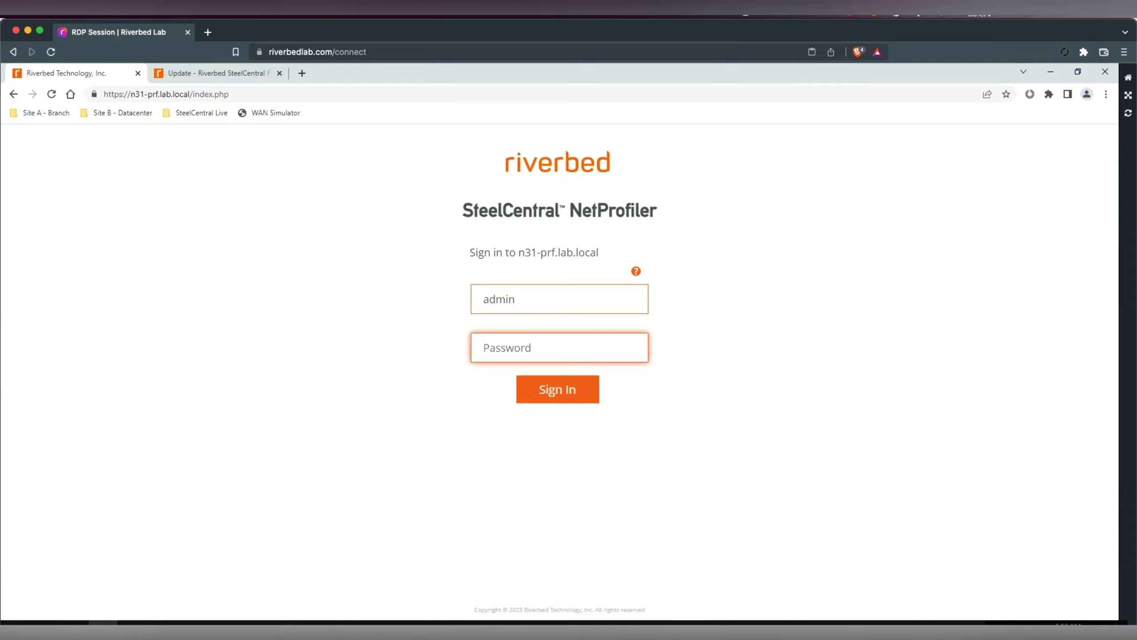
type("*")
key("BackSpace")
type("********")
key("Return")
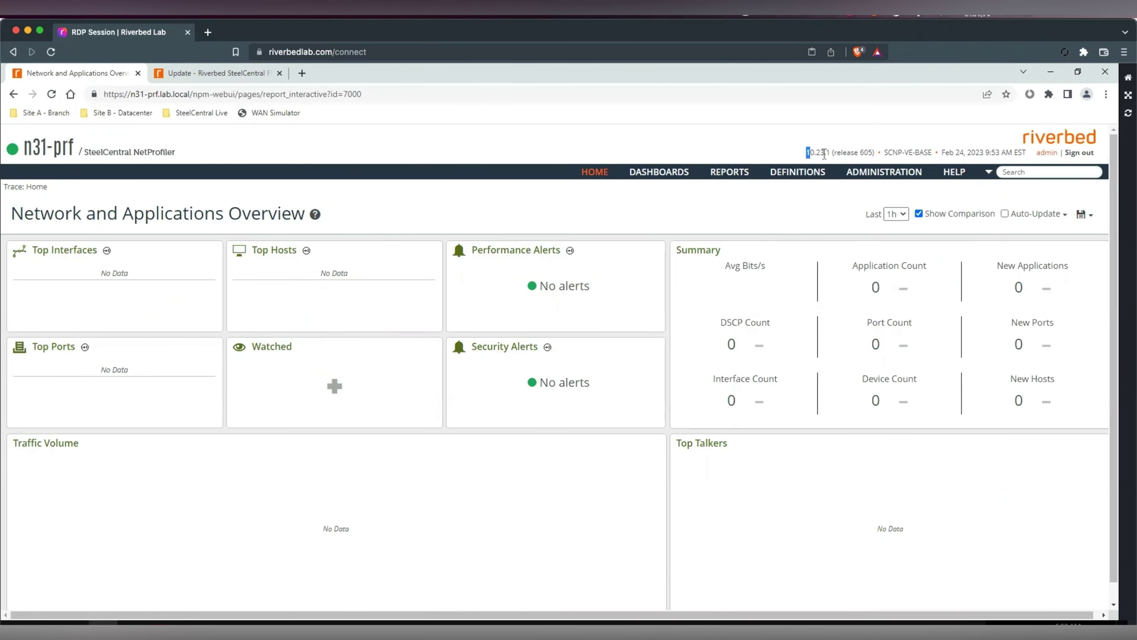
left_click_drag(804, 153, 832, 153)
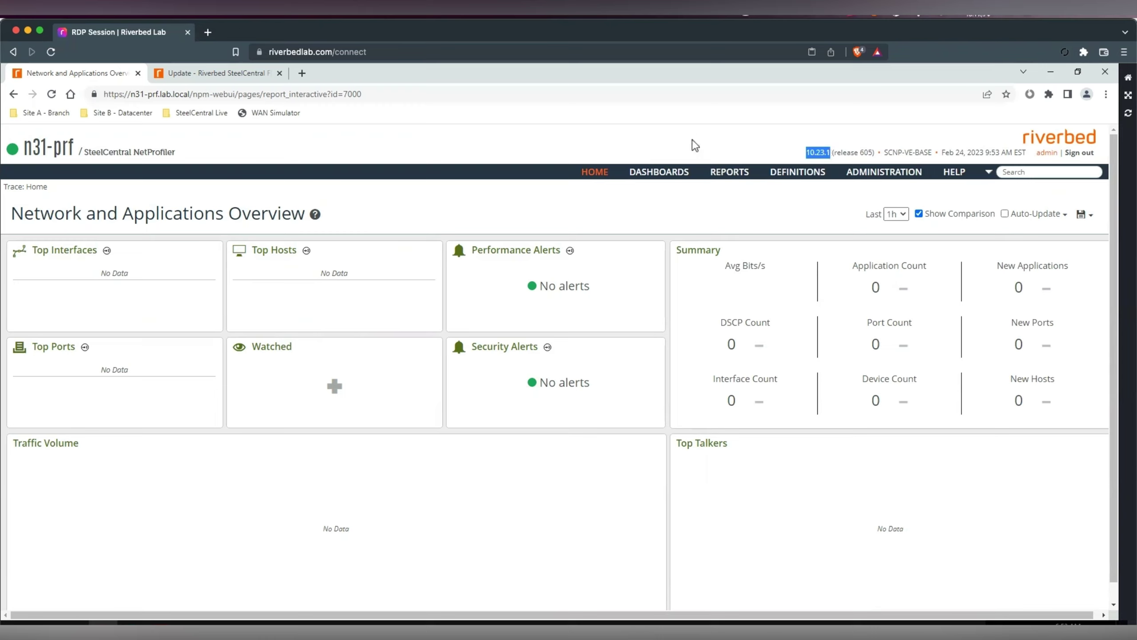